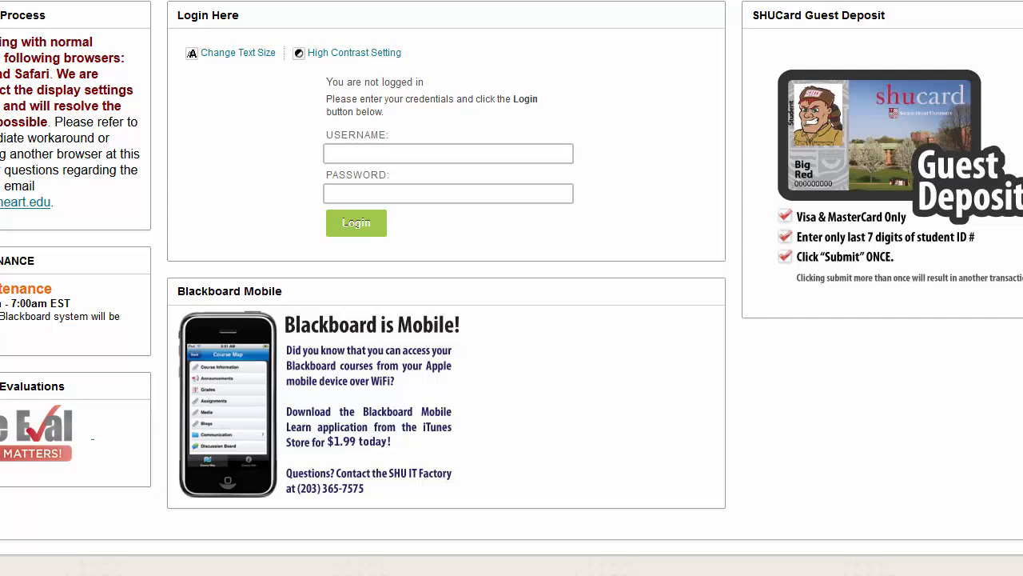
Log in with the account username and password.
{"action": "left_click", "coordinate": [520, 152]}
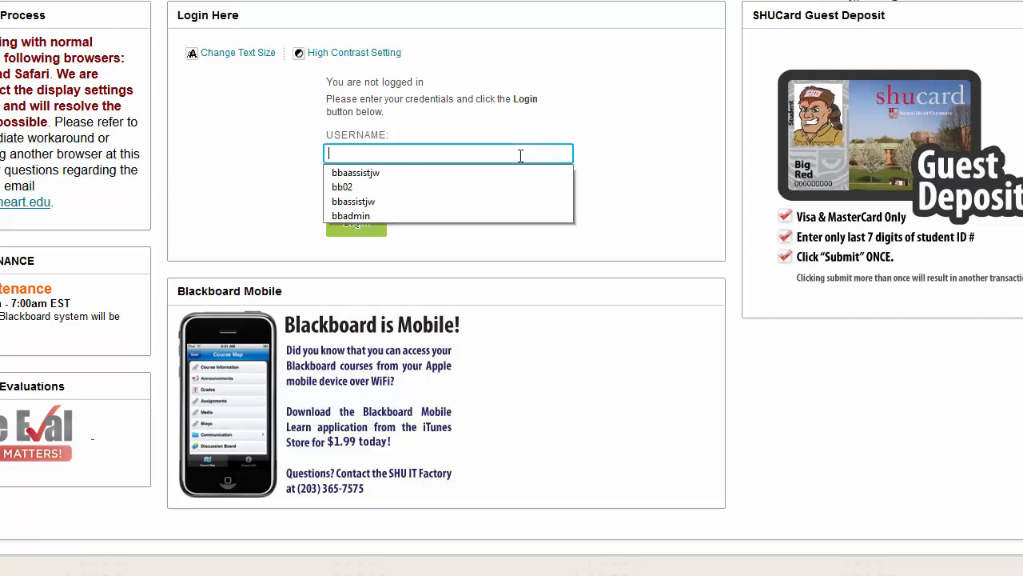
{"action": "left_click", "coordinate": [510, 200]}
{"action": "left_click", "coordinate": [508, 195]}
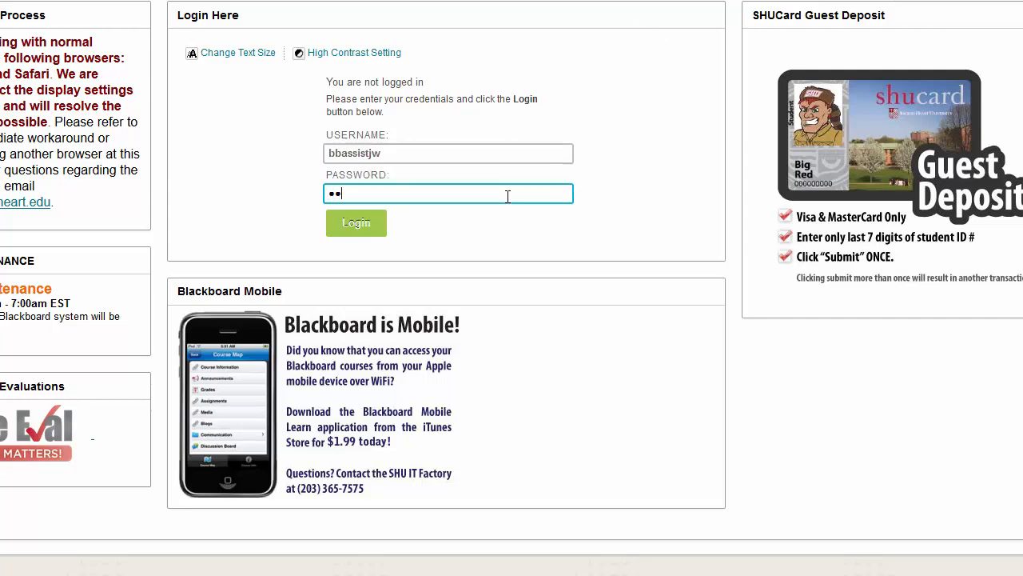
{"action": "type", "text": "•••••••••"}
{"action": "key", "text": "Tab"}
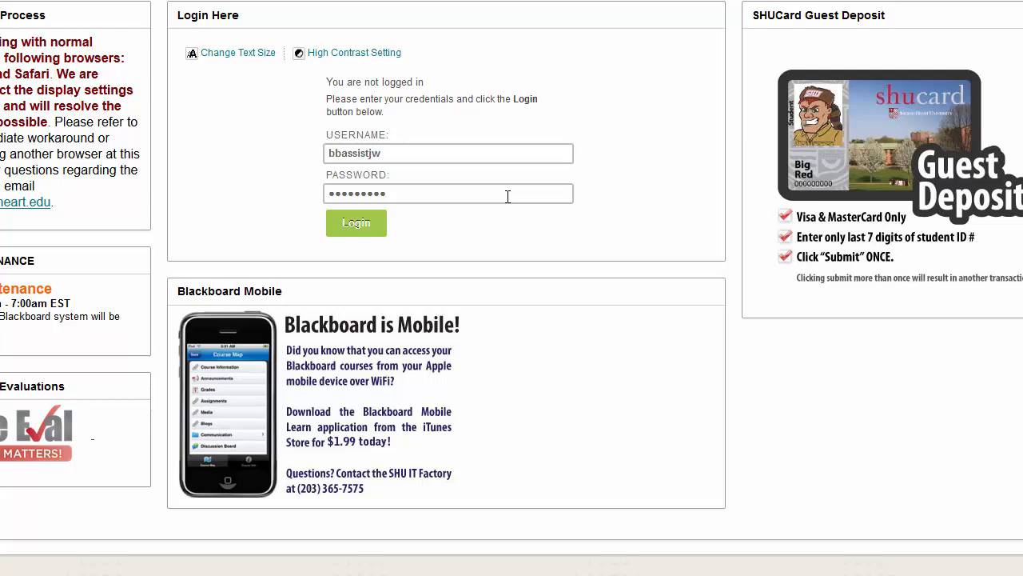
{"action": "key", "text": "Return"}
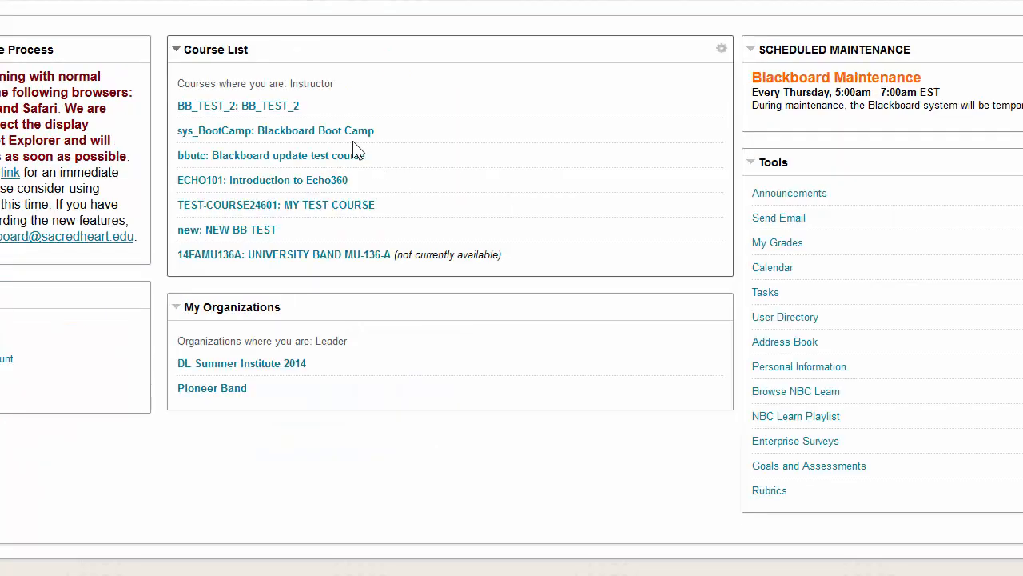
Open the Blackboard update test course and go to its Retention Center.
{"action": "left_click", "coordinate": [314, 158]}
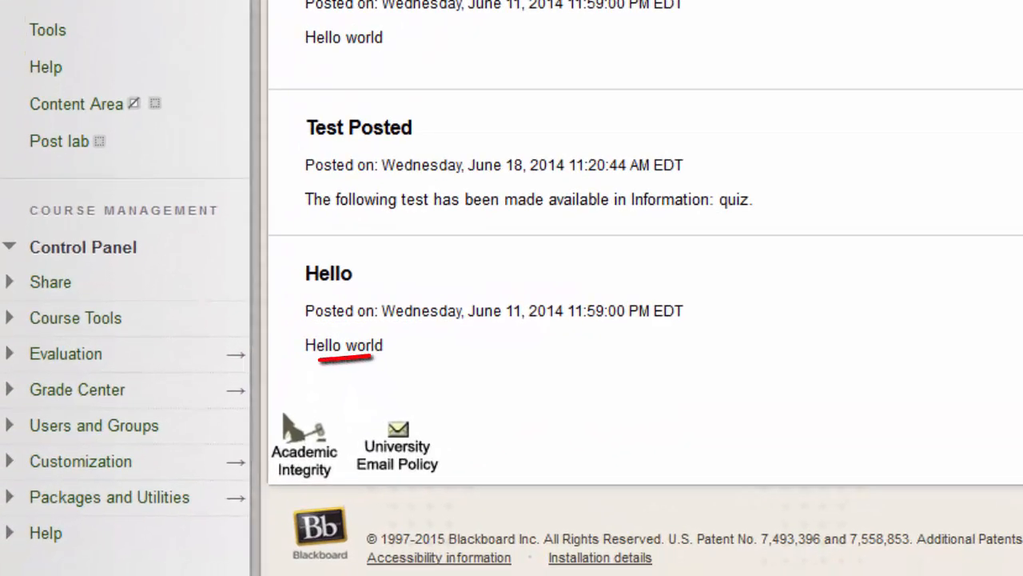
{"action": "left_click", "coordinate": [182, 364]}
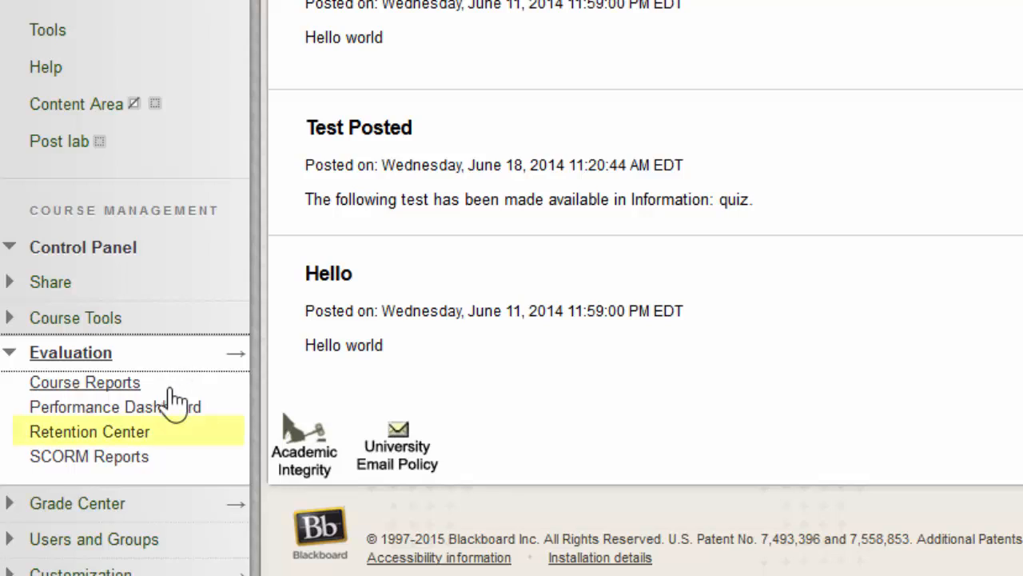
{"action": "left_click", "coordinate": [152, 437]}
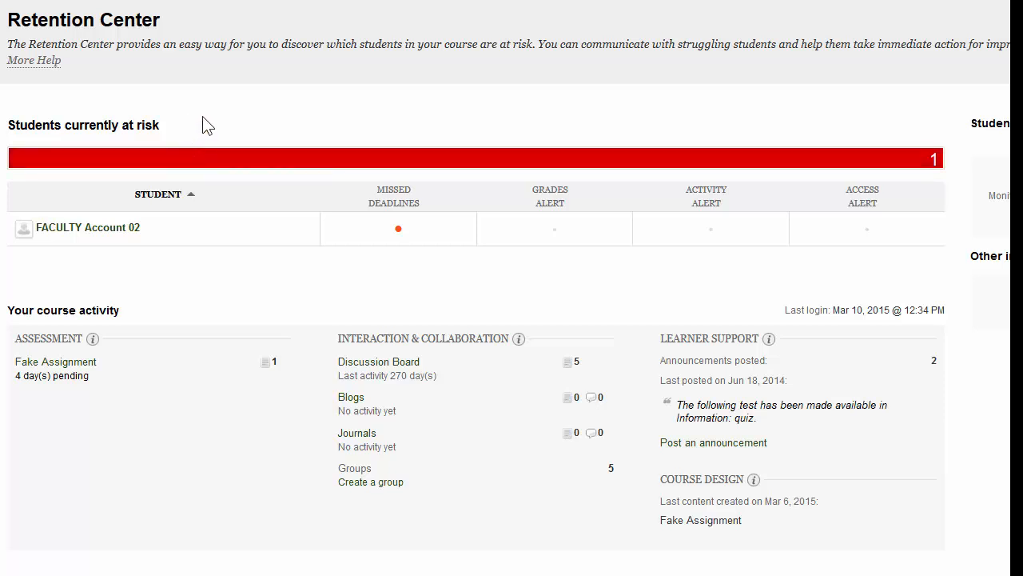
Narrow the at-risk bar to missed deadlines and examine the listed student's late submissions, closing the details when done.
{"action": "mouse_move", "coordinate": [730, 154]}
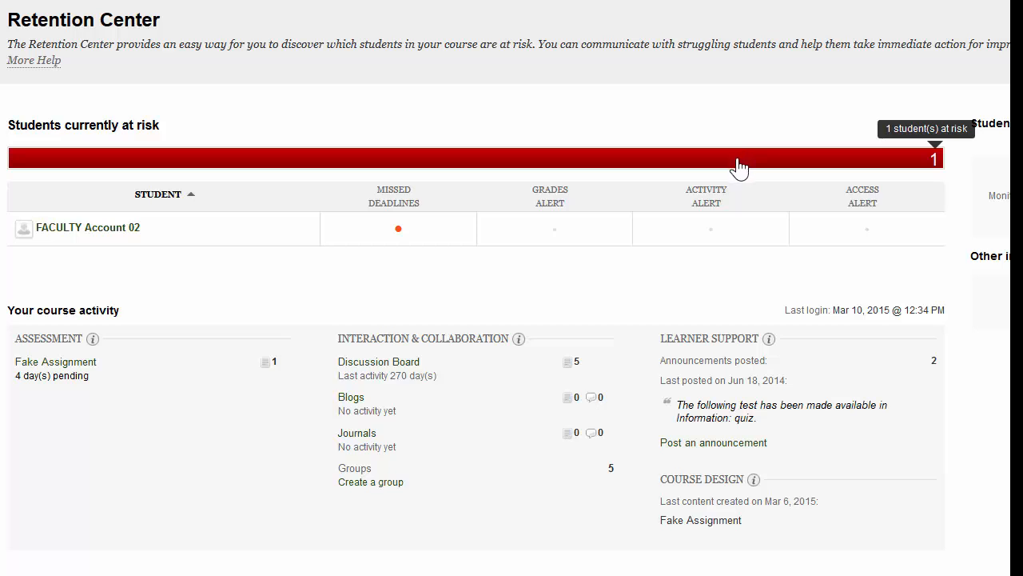
{"action": "left_click", "coordinate": [738, 162]}
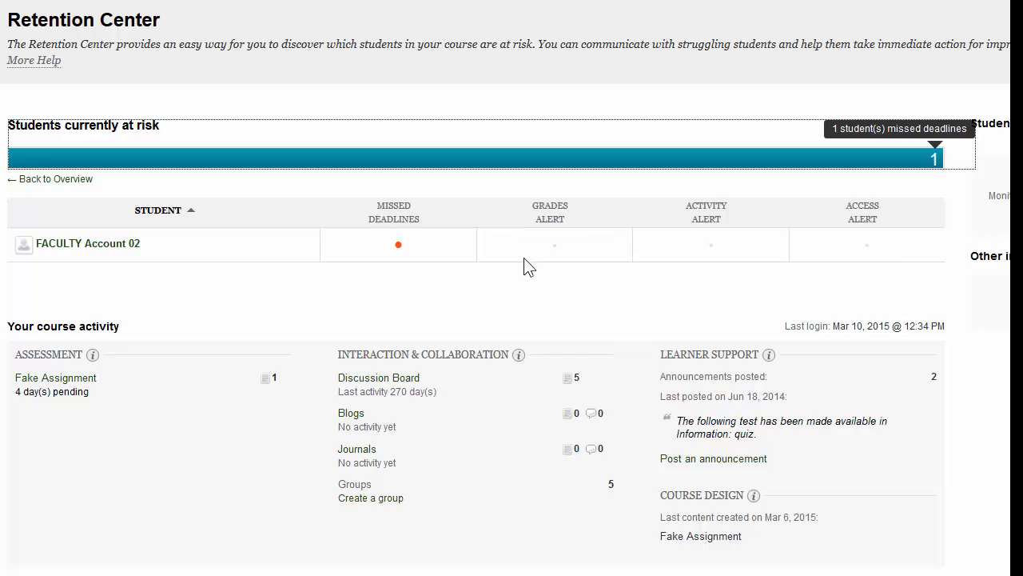
{"action": "mouse_move", "coordinate": [526, 259]}
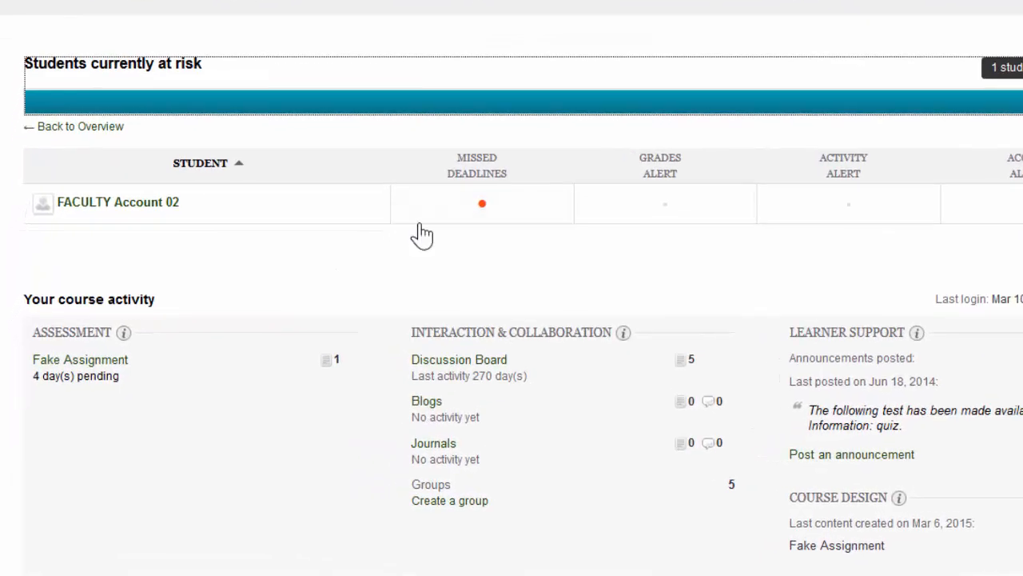
{"action": "left_click", "coordinate": [421, 220]}
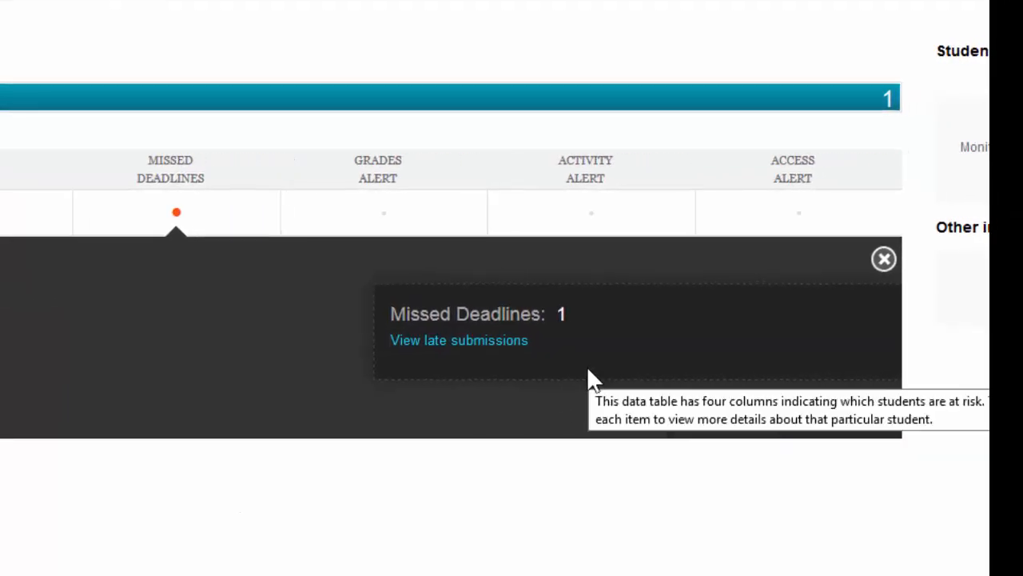
{"action": "left_click", "coordinate": [528, 351]}
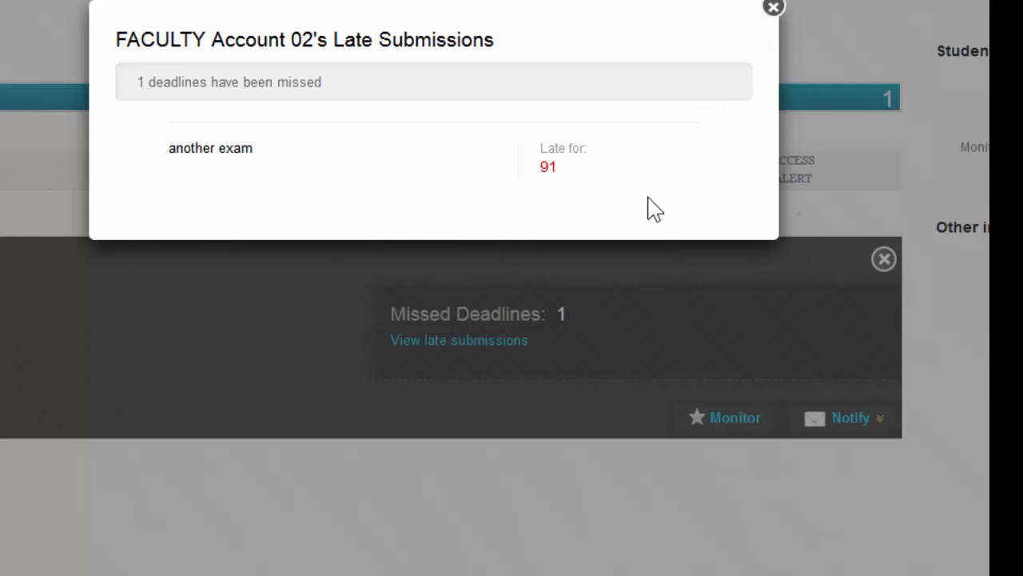
{"action": "left_click", "coordinate": [772, 10]}
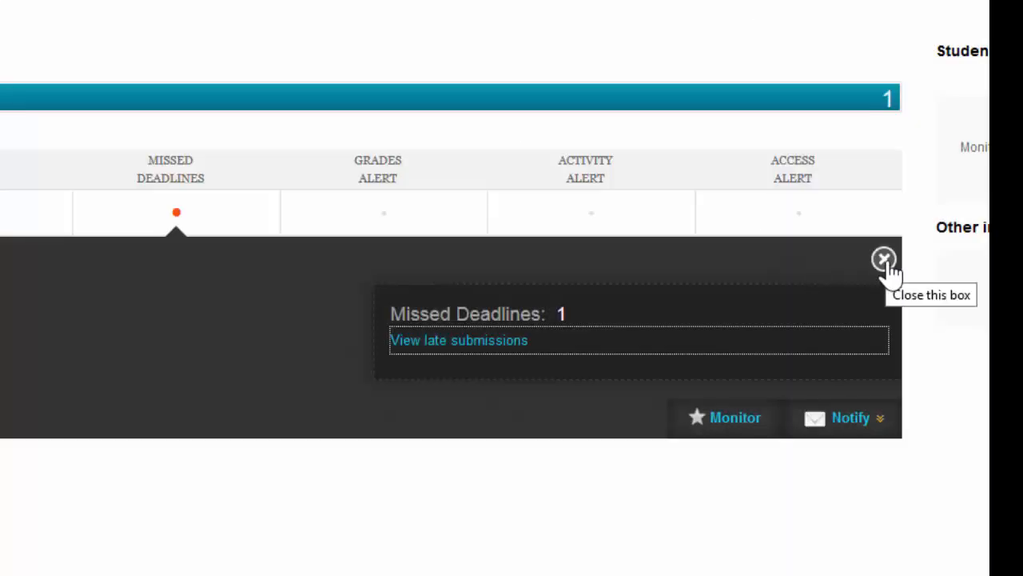
{"action": "left_click", "coordinate": [884, 259]}
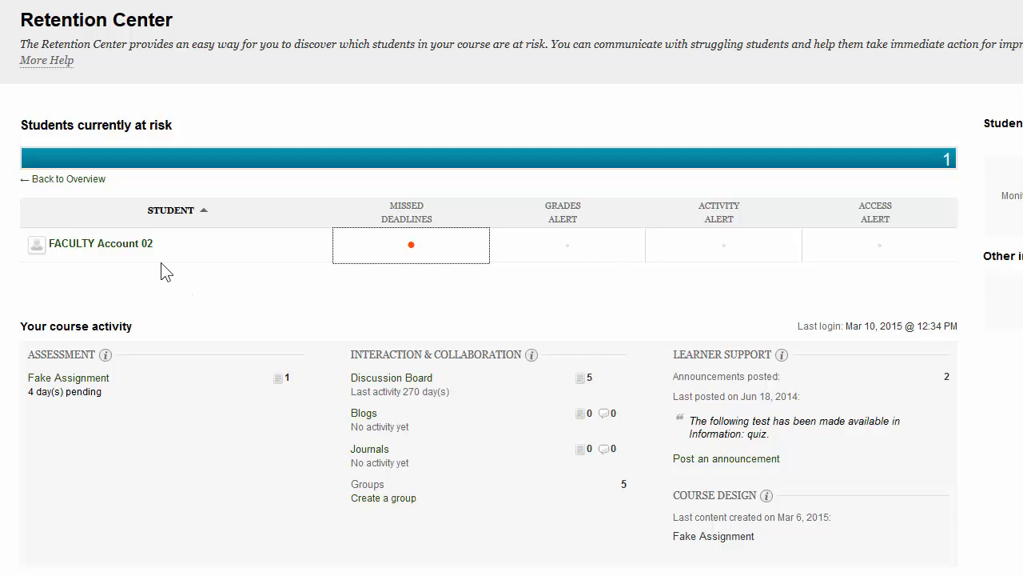
Open the at-risk student's retention status and turn on monitoring for that student.
{"action": "left_click", "coordinate": [118, 256]}
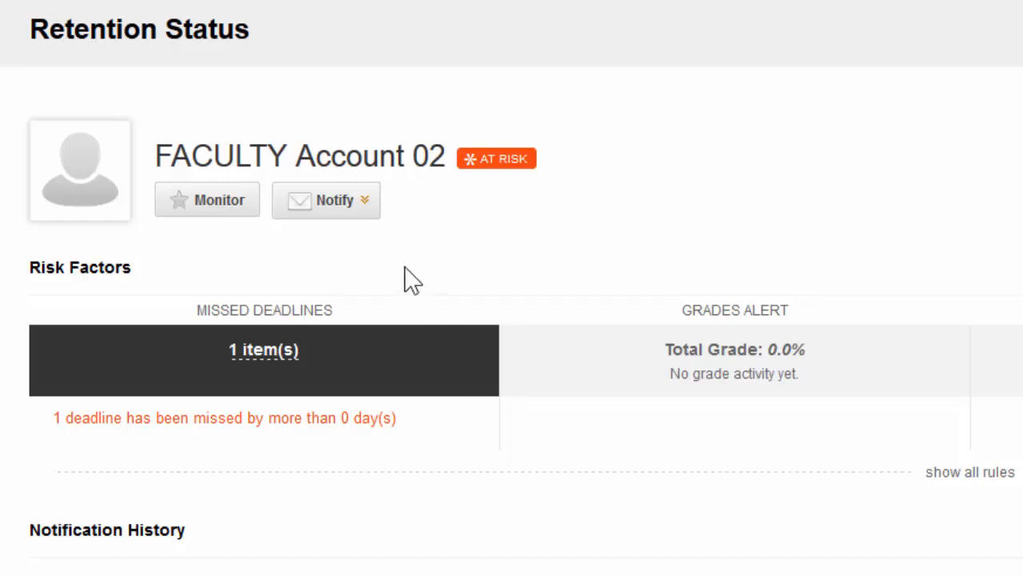
{"action": "left_click", "coordinate": [179, 214]}
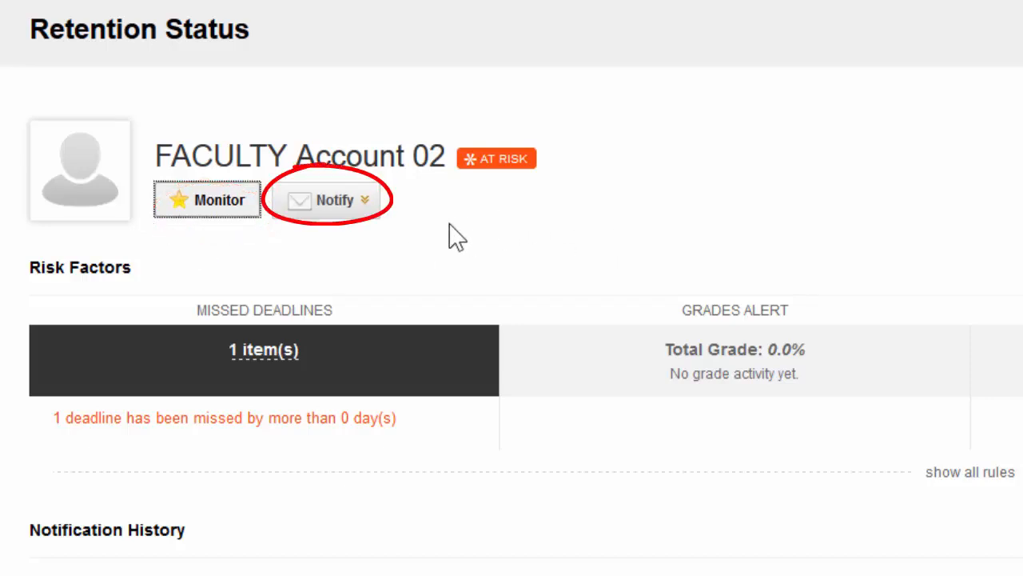
Draft a notification email to the student with the message "Hello, I've noticed that you have been missing assignments", and cancel it.
{"action": "left_click", "coordinate": [358, 205]}
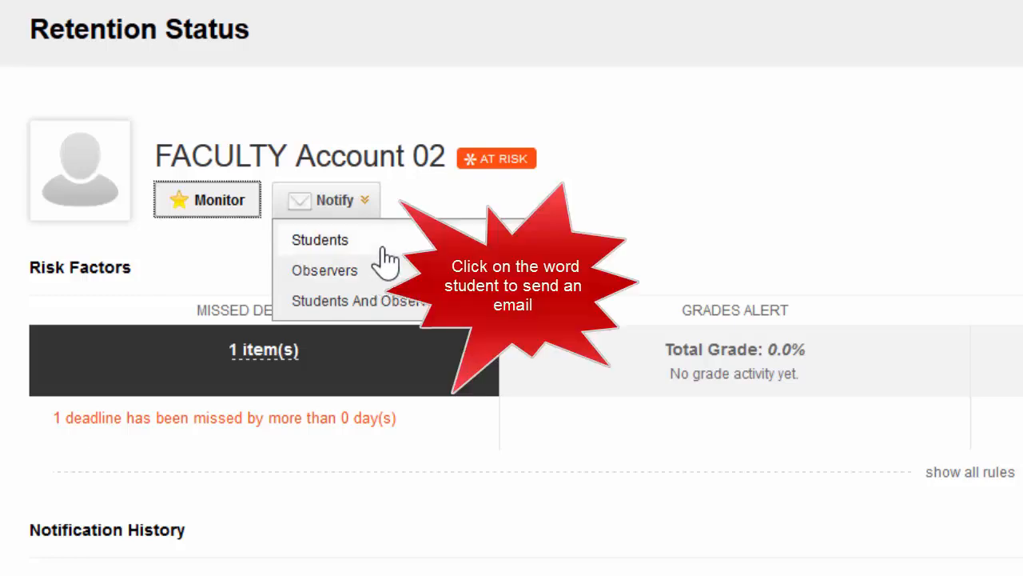
{"action": "left_click", "coordinate": [382, 249]}
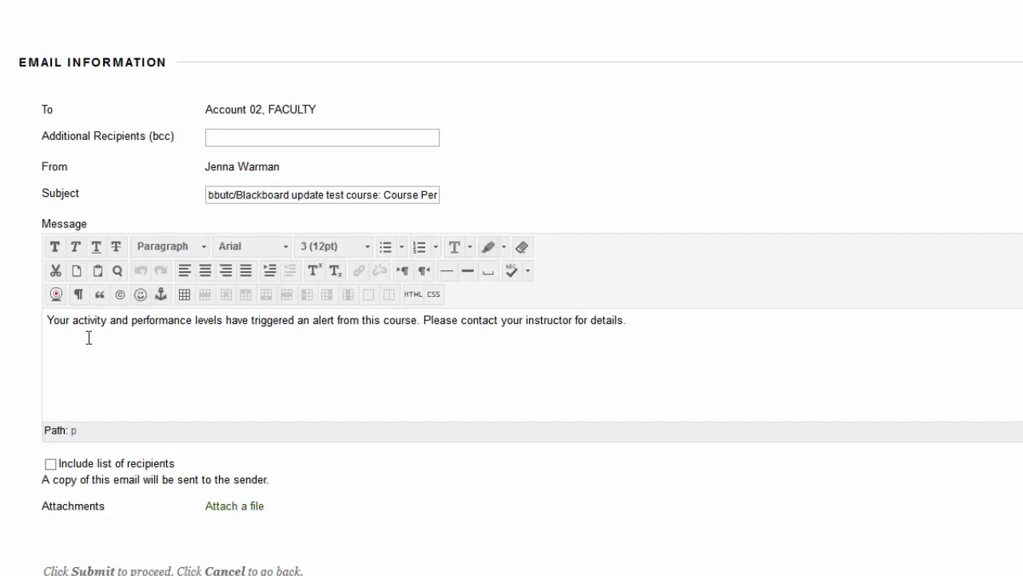
{"action": "left_click", "coordinate": [191, 341]}
{"action": "key", "text": "ctrl+a"}
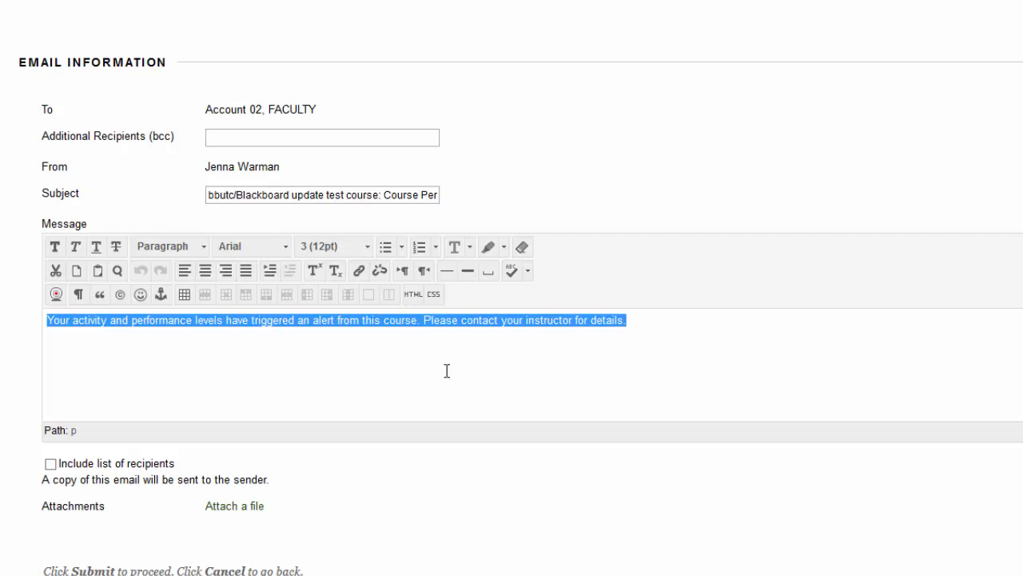
{"action": "key", "text": "BackSpace"}
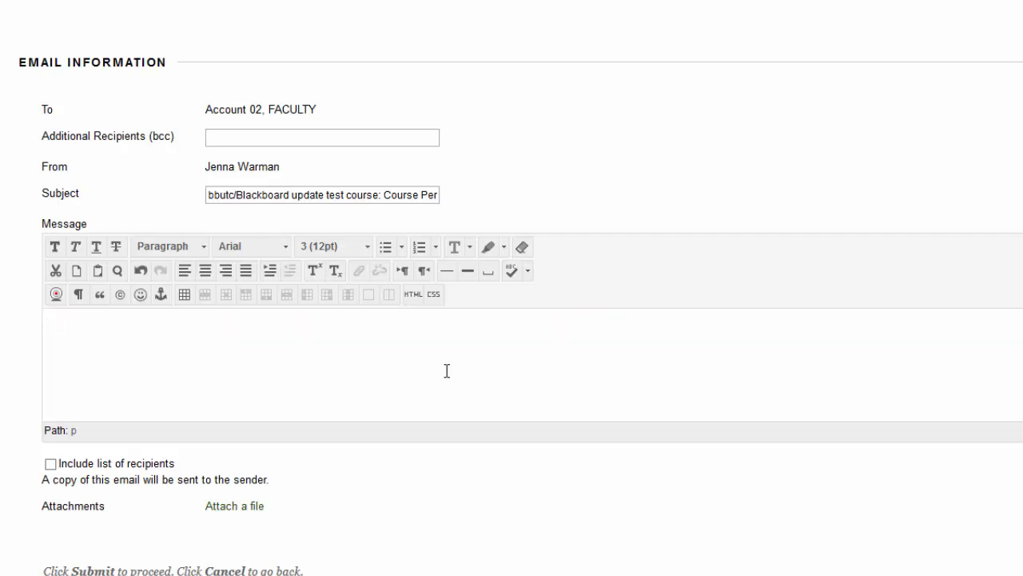
{"action": "type", "text": "Hello,"}
{"action": "key", "text": "Return"}
{"action": "type", "text": "I've noticed that you have been missing assignments"}
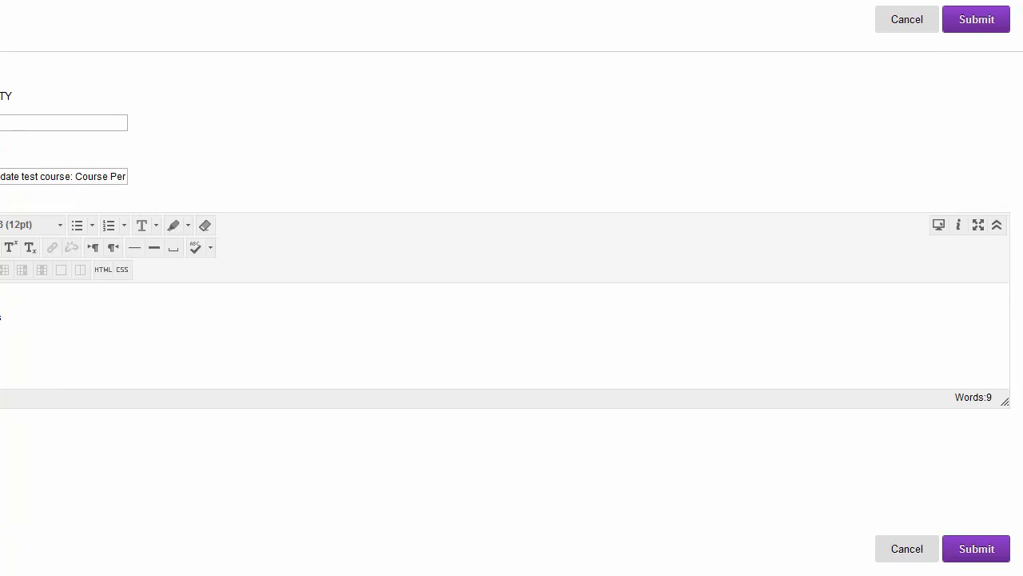
{"action": "left_click", "coordinate": [921, 560]}
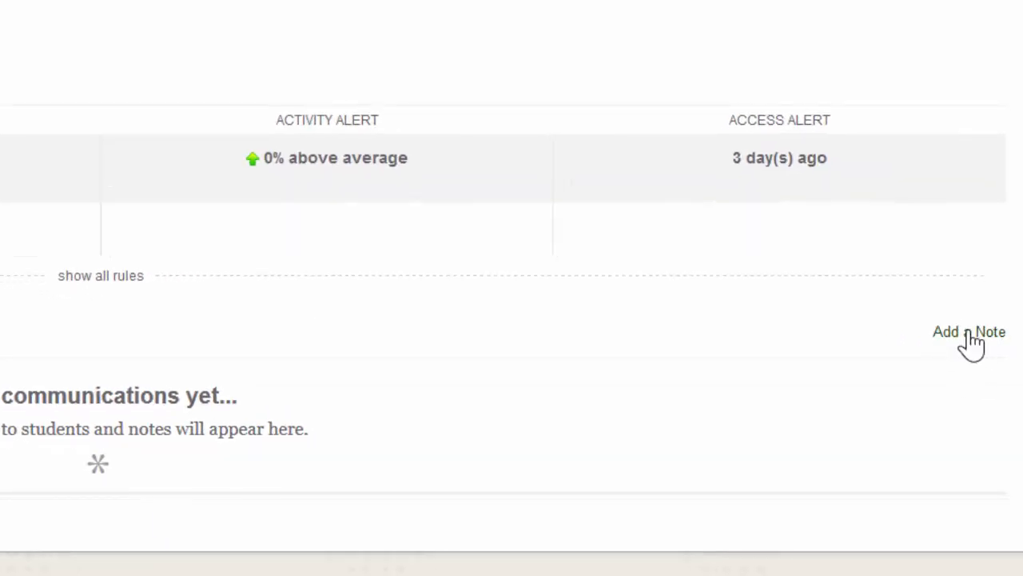
Add and save the note "Student had been contacted" in the student's notification history.
{"action": "left_click", "coordinate": [969, 335]}
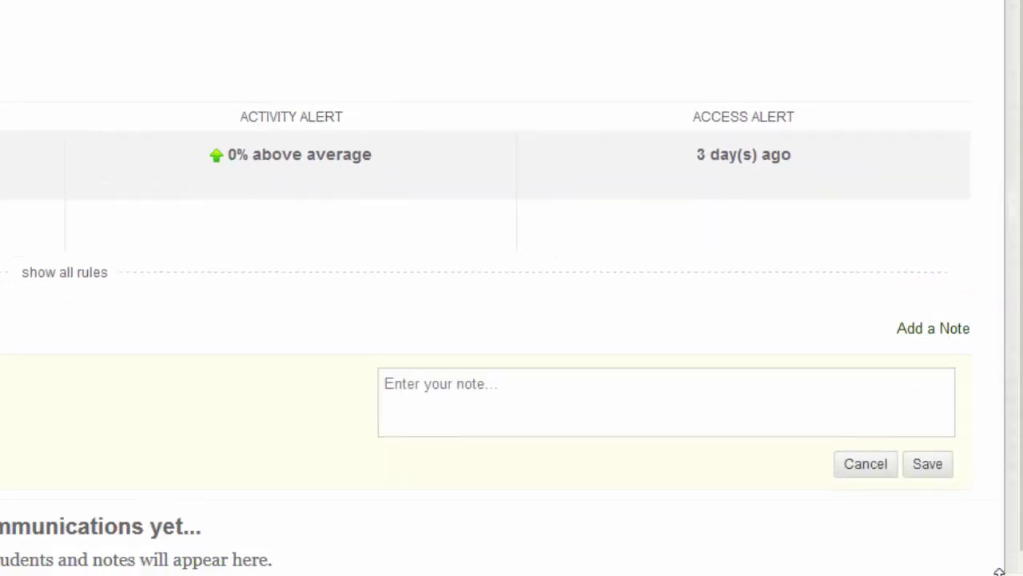
{"action": "left_click", "coordinate": [802, 395]}
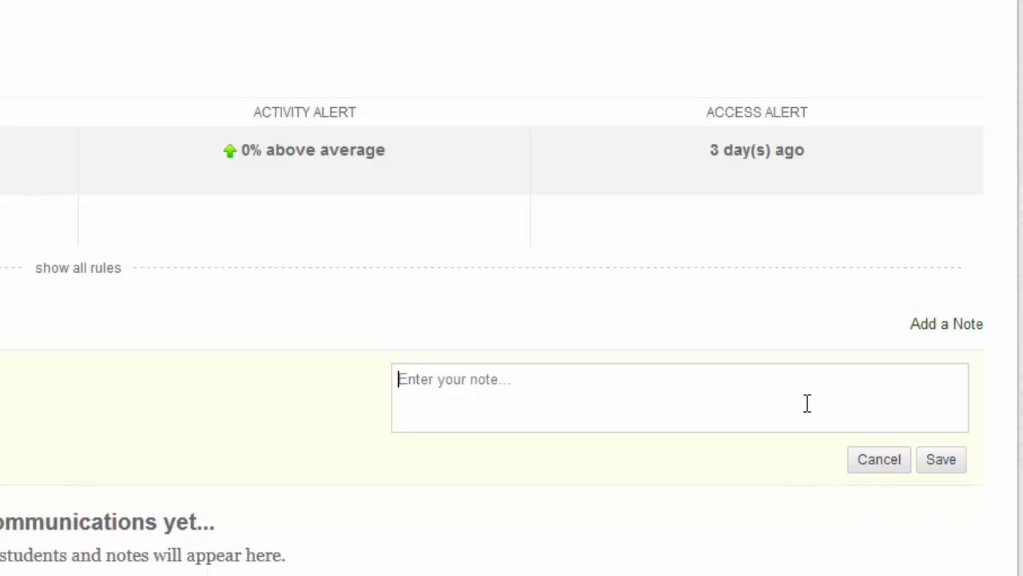
{"action": "type", "text": "Student "}
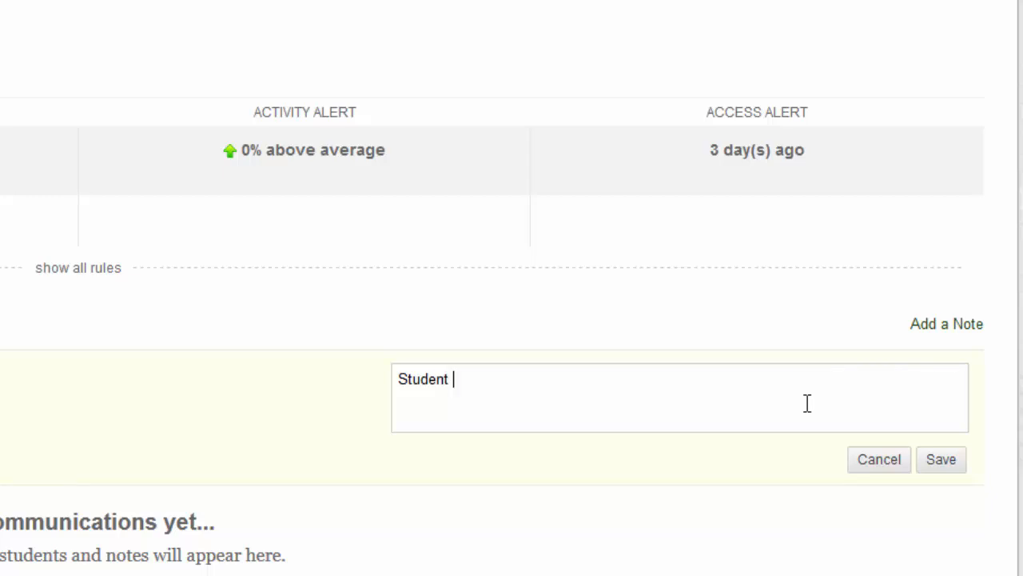
{"action": "type", "text": "had been contacted"}
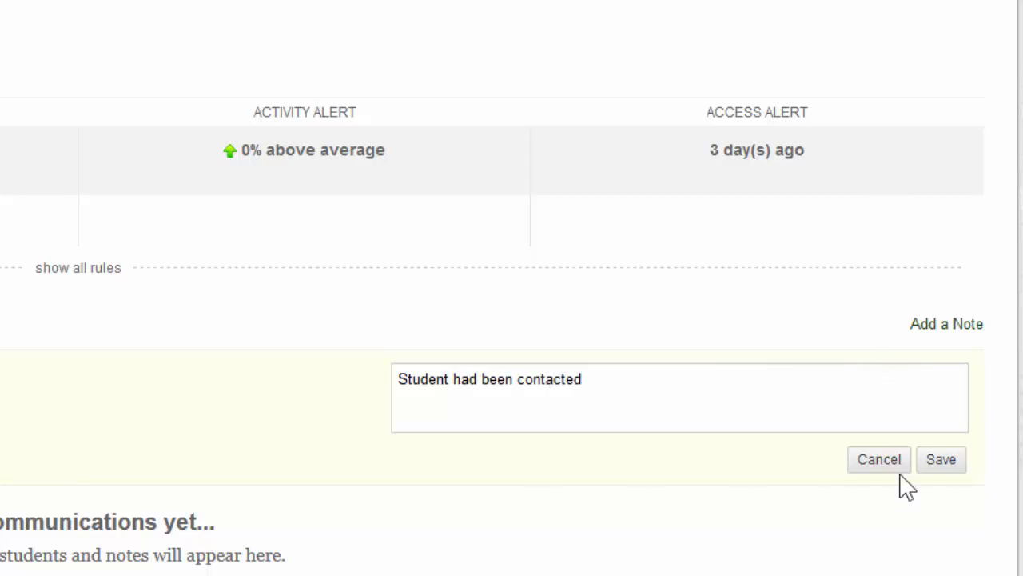
{"action": "left_click", "coordinate": [939, 464]}
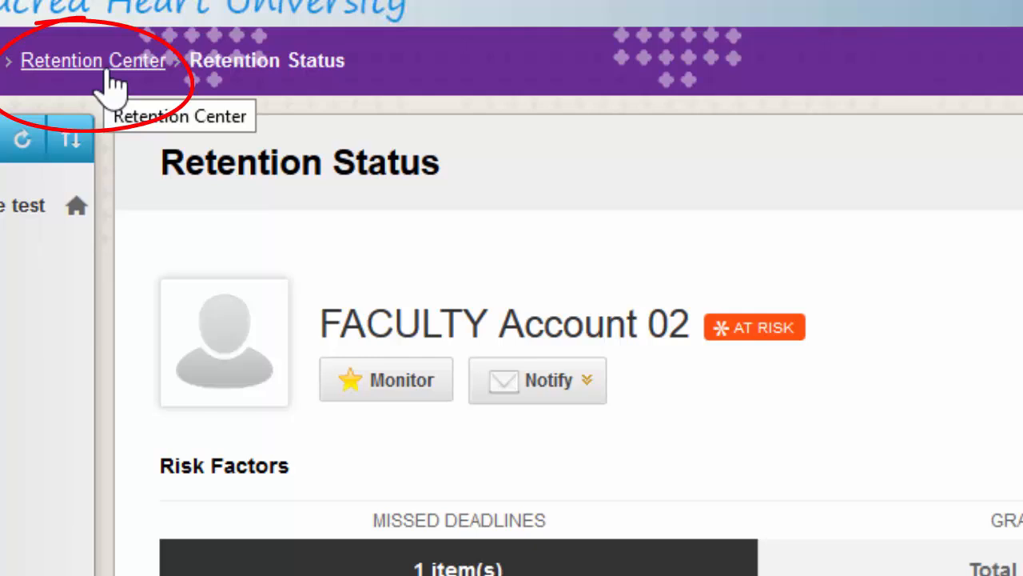
Return to the Retention Center and start a custom Missed Deadline Rule named "New Missed Deadline".
{"action": "left_click", "coordinate": [107, 70]}
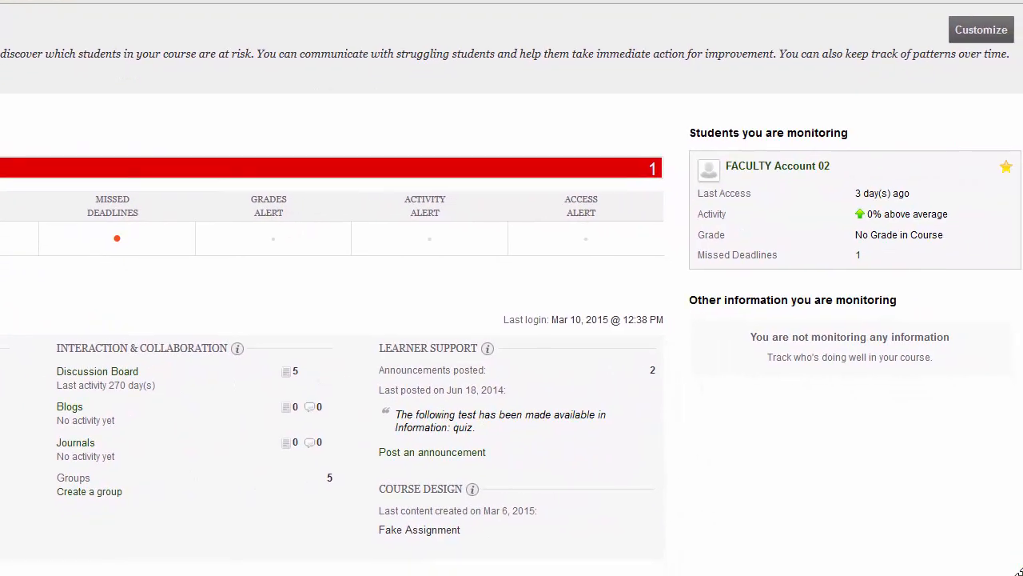
{"action": "left_click", "coordinate": [1009, 38]}
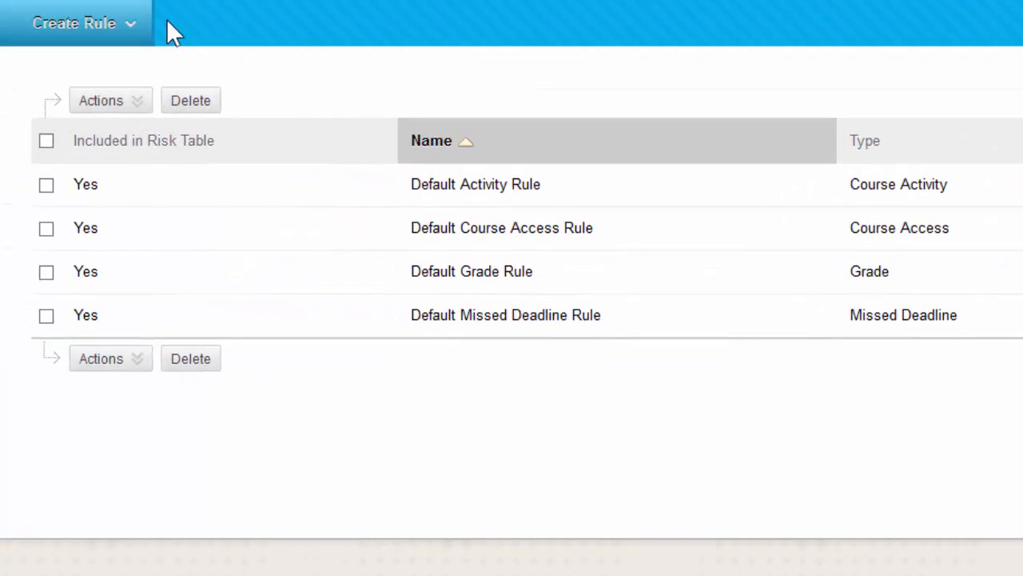
{"action": "left_click", "coordinate": [140, 24]}
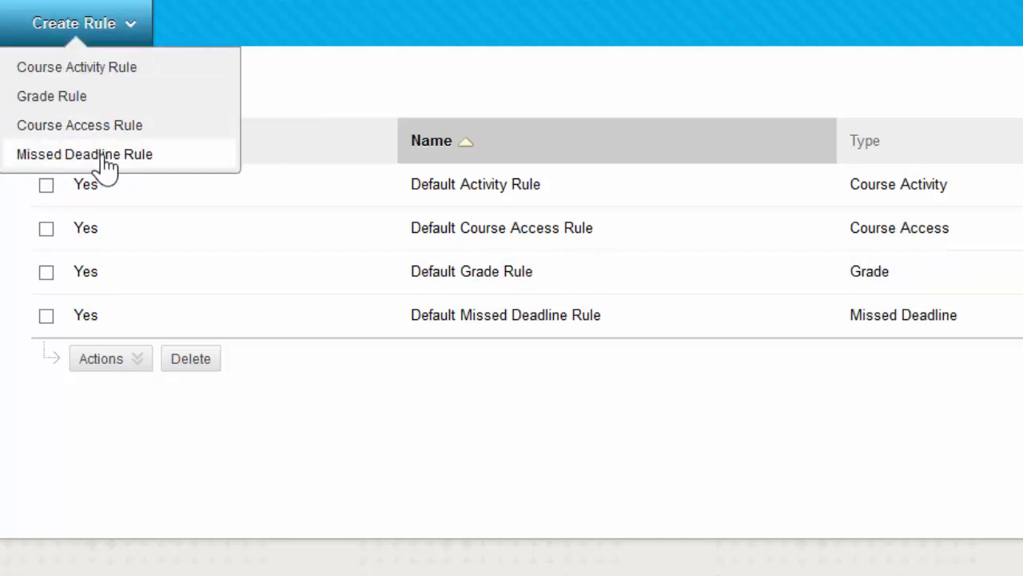
{"action": "left_click", "coordinate": [116, 163]}
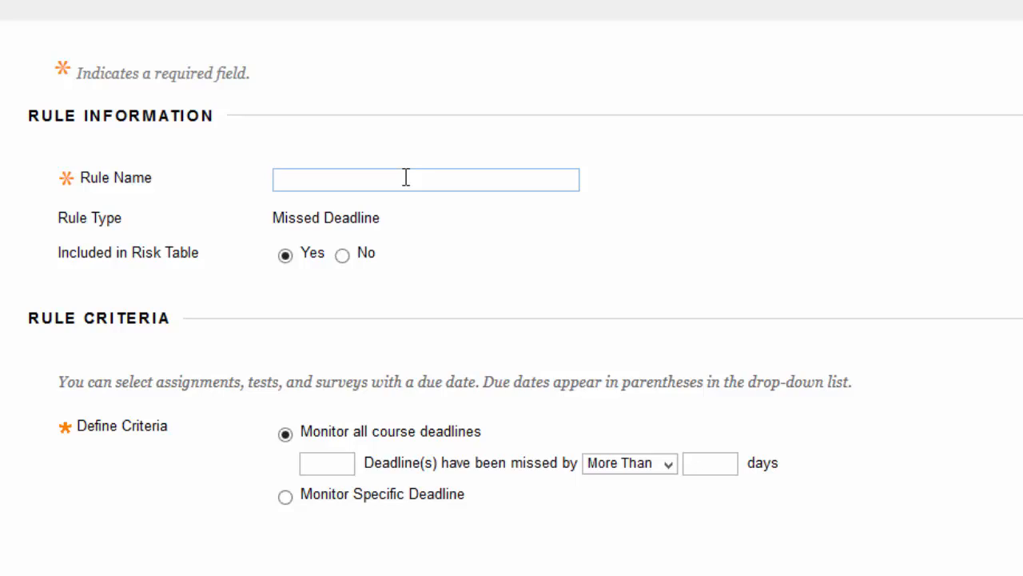
{"action": "type", "text": "New Misse"}
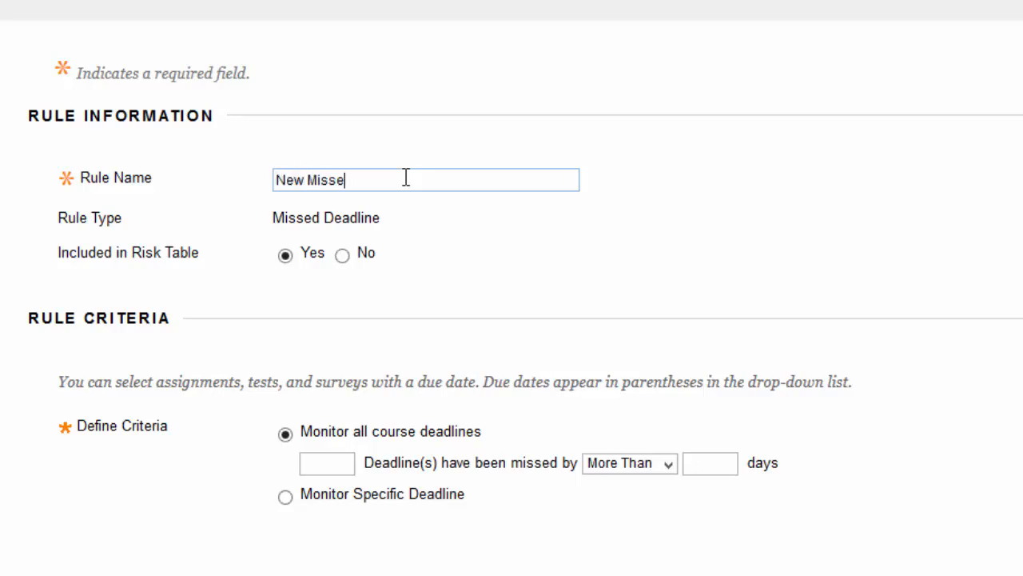
{"action": "type", "text": "d Deadline"}
Set the rule's criterion for all course deadlines to 3 deadlines missed by 3 days.
{"action": "left_click", "coordinate": [350, 462]}
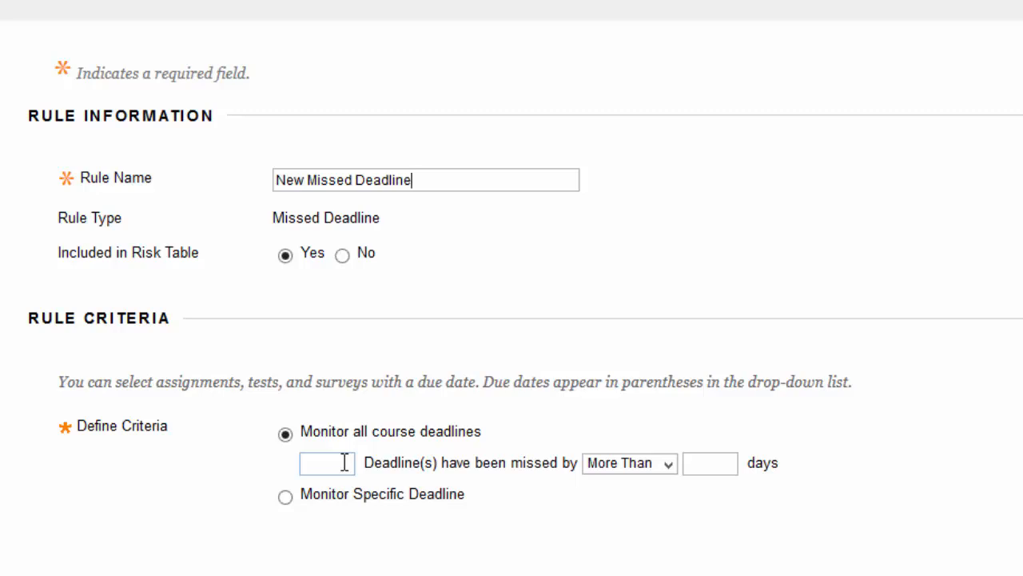
{"action": "type", "text": "3"}
{"action": "left_click", "coordinate": [648, 471]}
{"action": "left_click", "coordinate": [668, 467]}
{"action": "left_click", "coordinate": [697, 463]}
{"action": "type", "text": "3"}
Set the rule to monitor the specific deadline of "another exam (7/1/14)", missed by more than 2 days.
{"action": "left_click", "coordinate": [286, 498]}
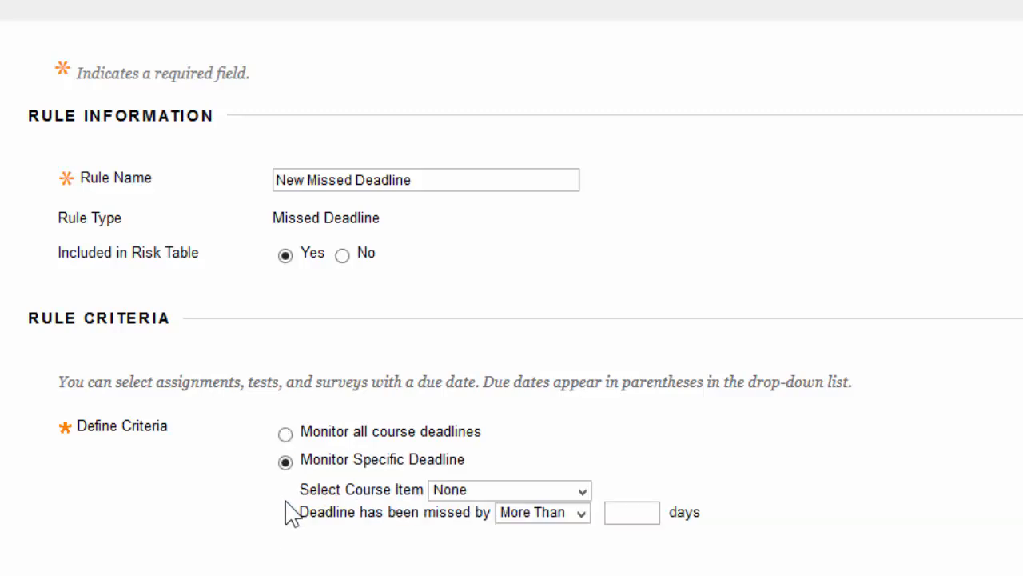
{"action": "left_click", "coordinate": [466, 493]}
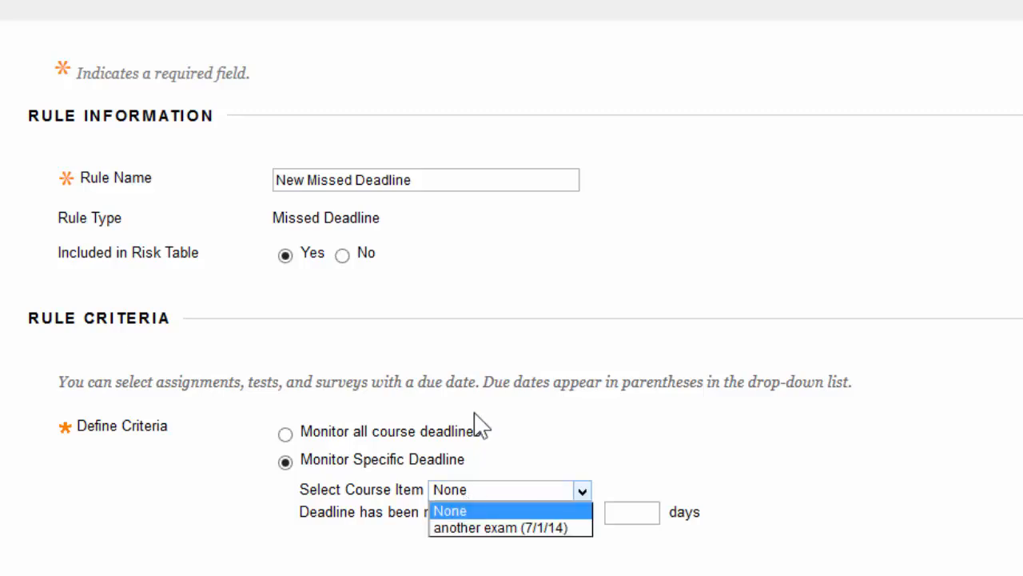
{"action": "left_click", "coordinate": [479, 529]}
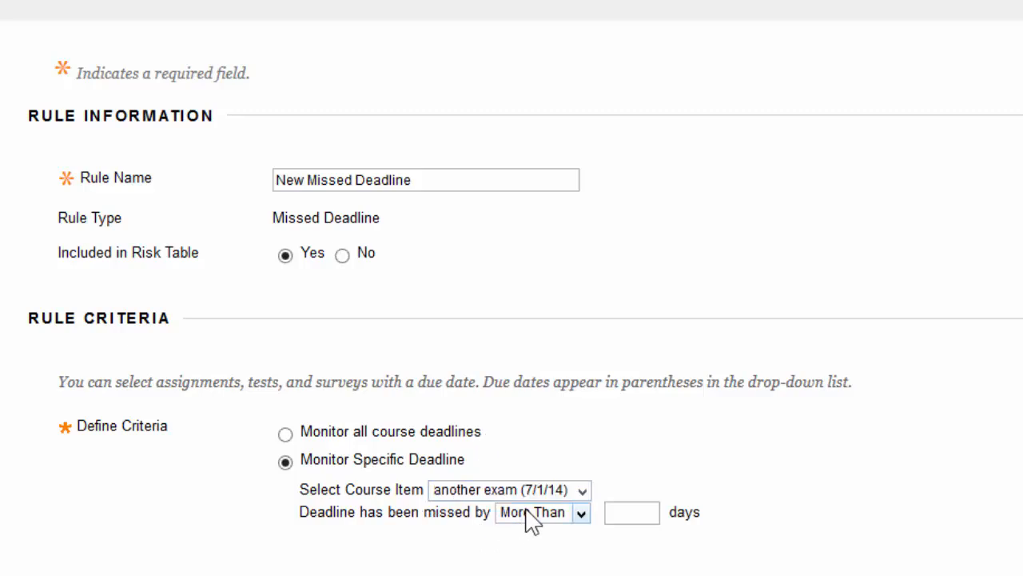
{"action": "left_click", "coordinate": [565, 517]}
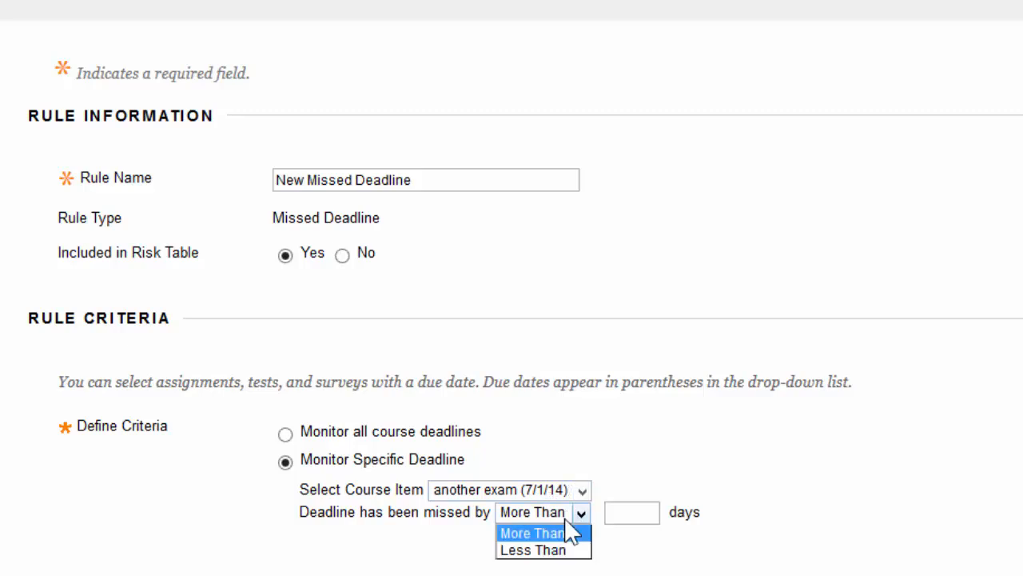
{"action": "left_click", "coordinate": [569, 534]}
{"action": "left_click", "coordinate": [632, 501]}
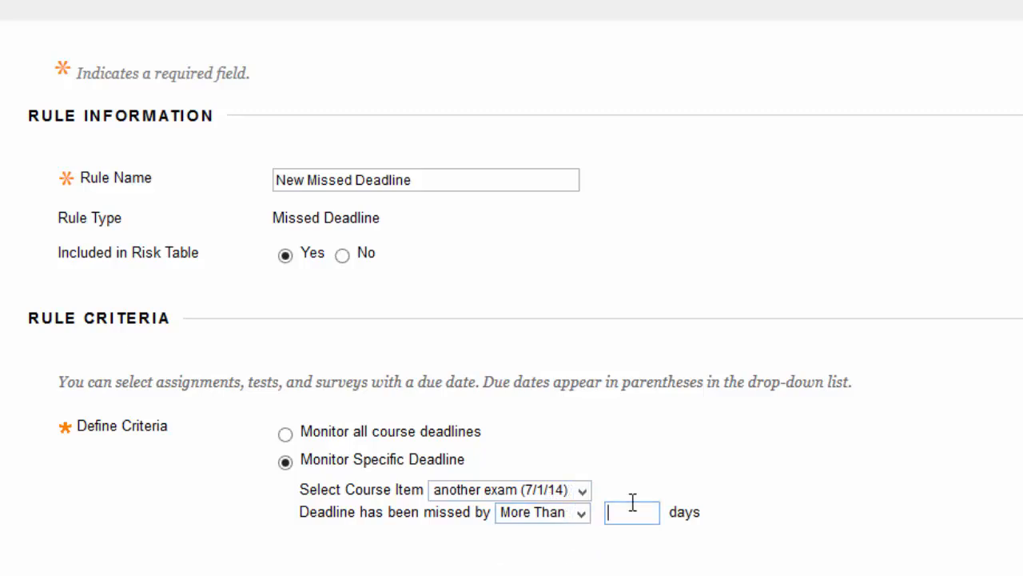
{"action": "type", "text": "2"}
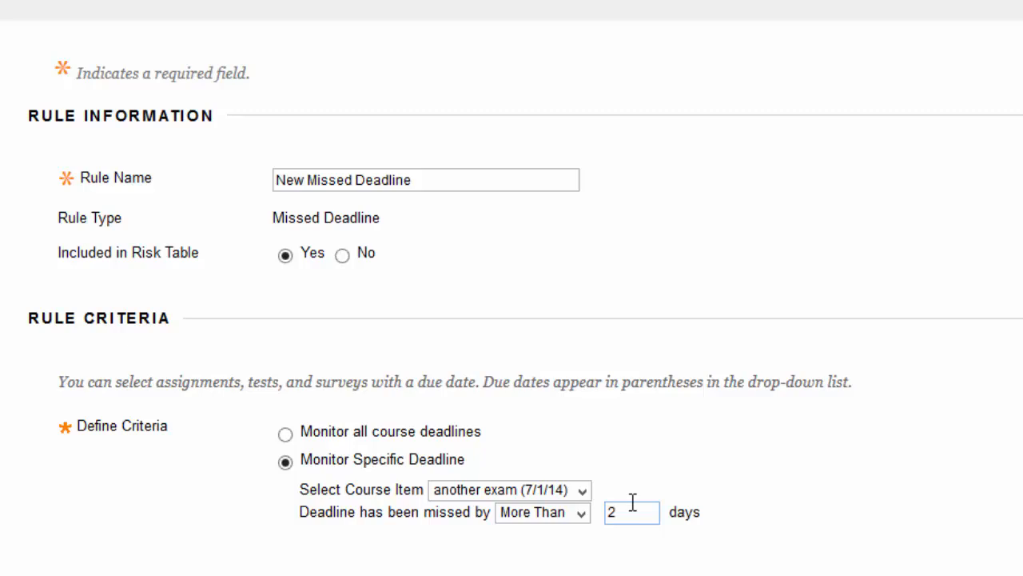
Switch the rule's criterion back to monitoring all course deadlines and submit the new rule.
{"action": "left_click", "coordinate": [286, 436]}
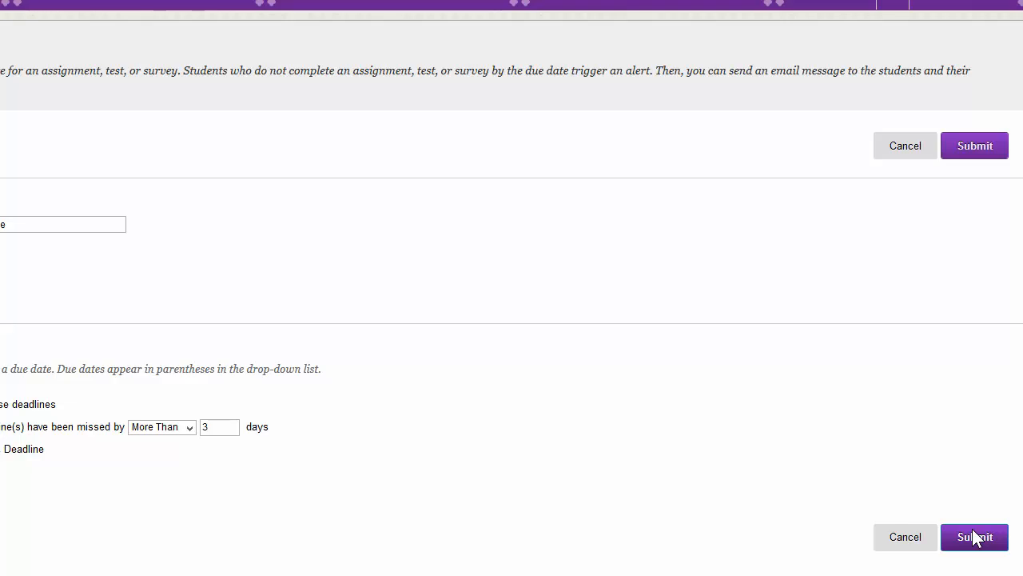
{"action": "left_click", "coordinate": [962, 546]}
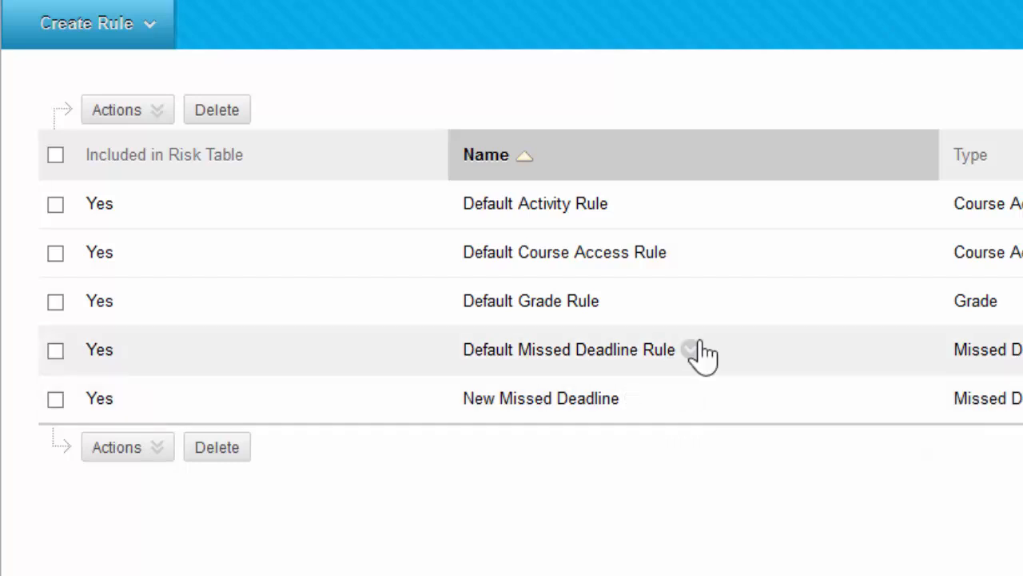
Exclude the Default Missed Deadline Rule from the risk table and return to the Retention Center.
{"action": "left_click", "coordinate": [692, 349]}
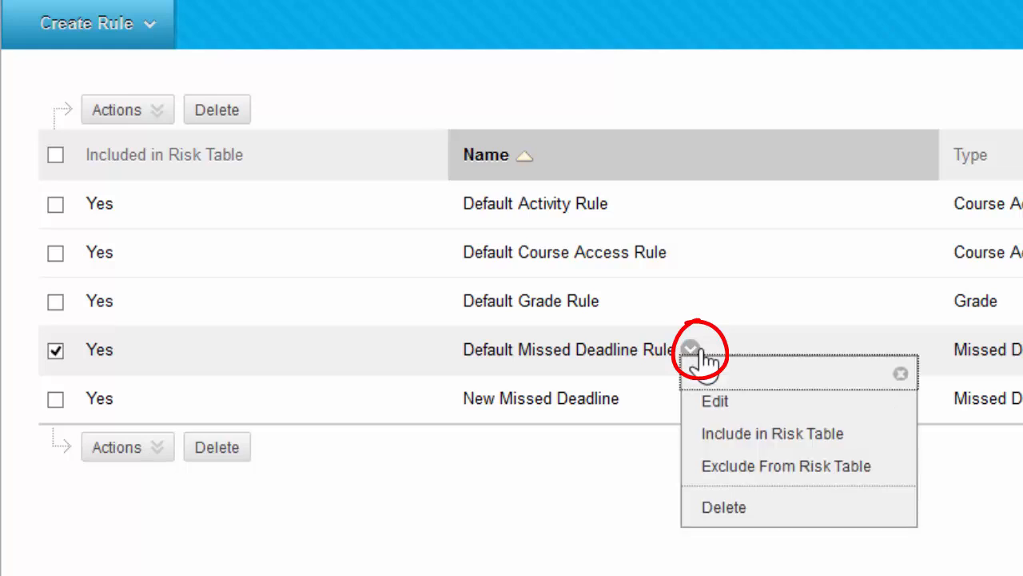
{"action": "left_click", "coordinate": [699, 472]}
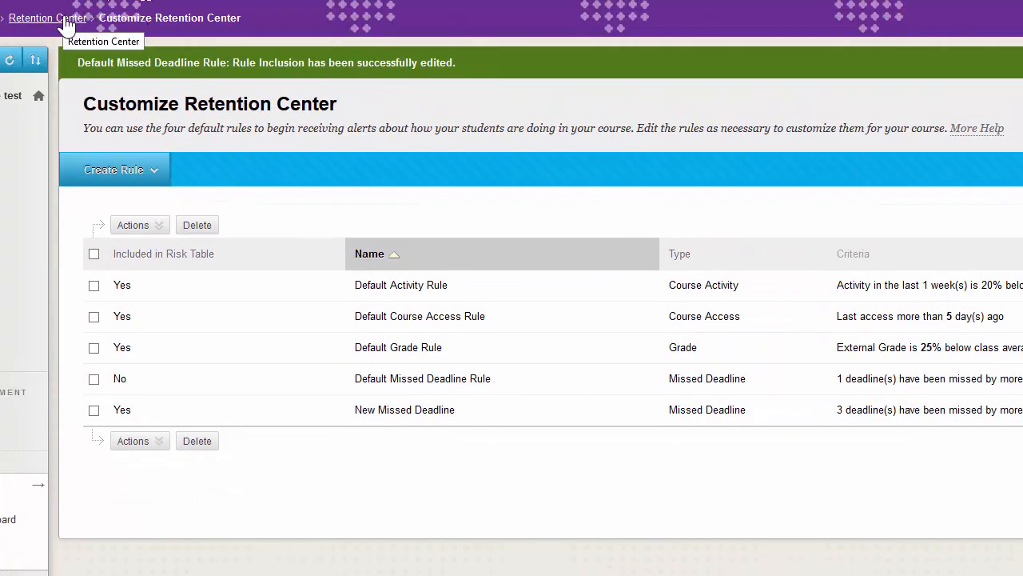
{"action": "left_click", "coordinate": [65, 22]}
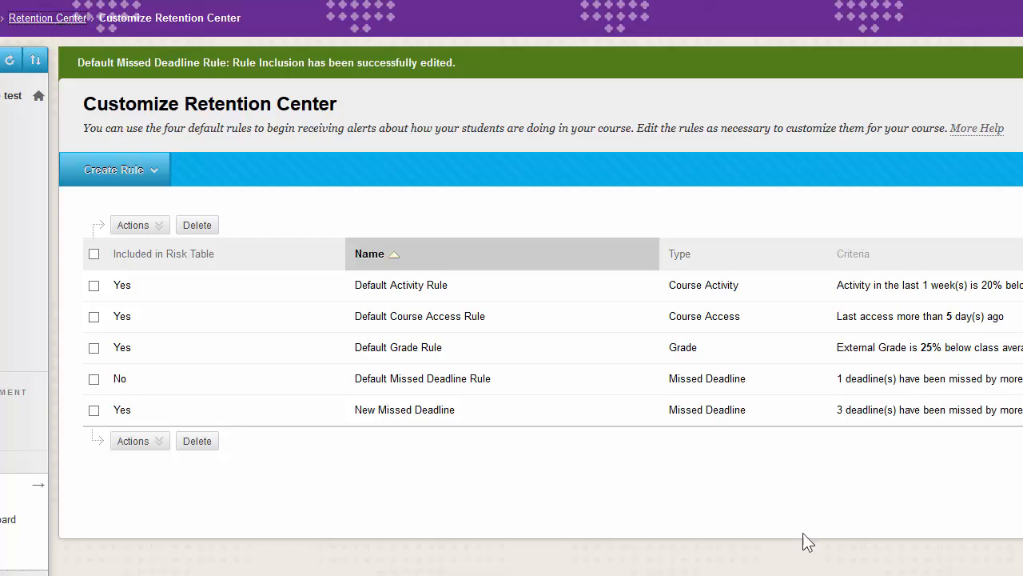